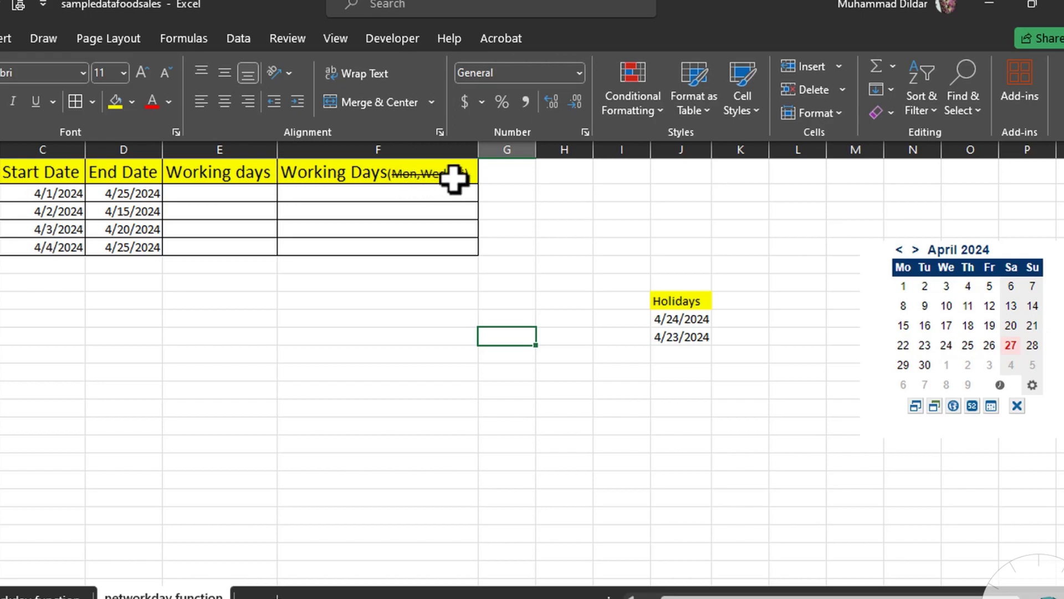
- Begin a NETWORKDAYS formula in E2 with C2 as the start date and D2 as the end date
{"action": "left_click", "coordinate": [206, 195]}
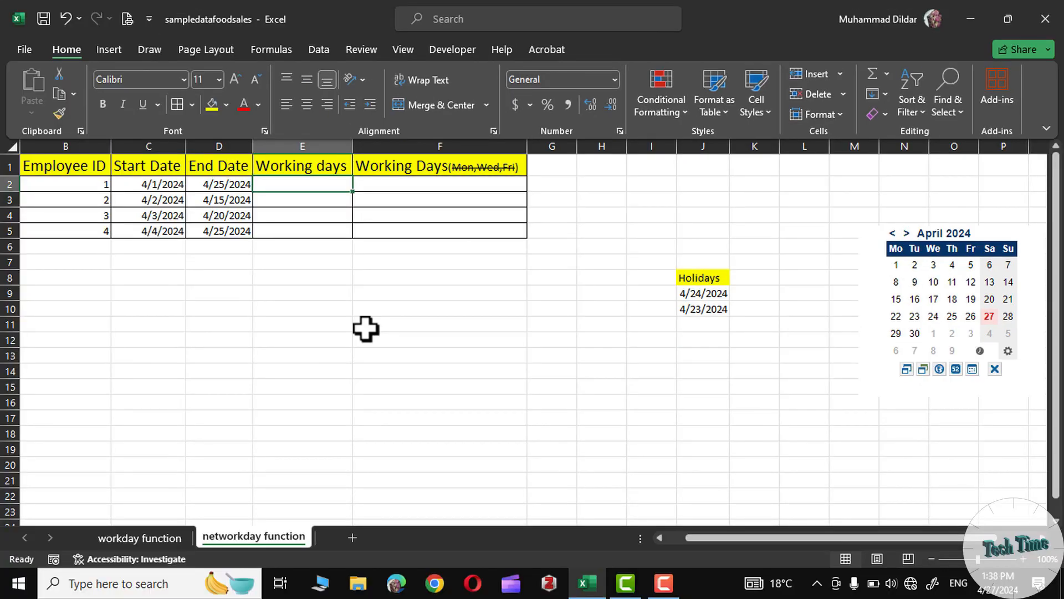
{"action": "type", "text": "=netw"}
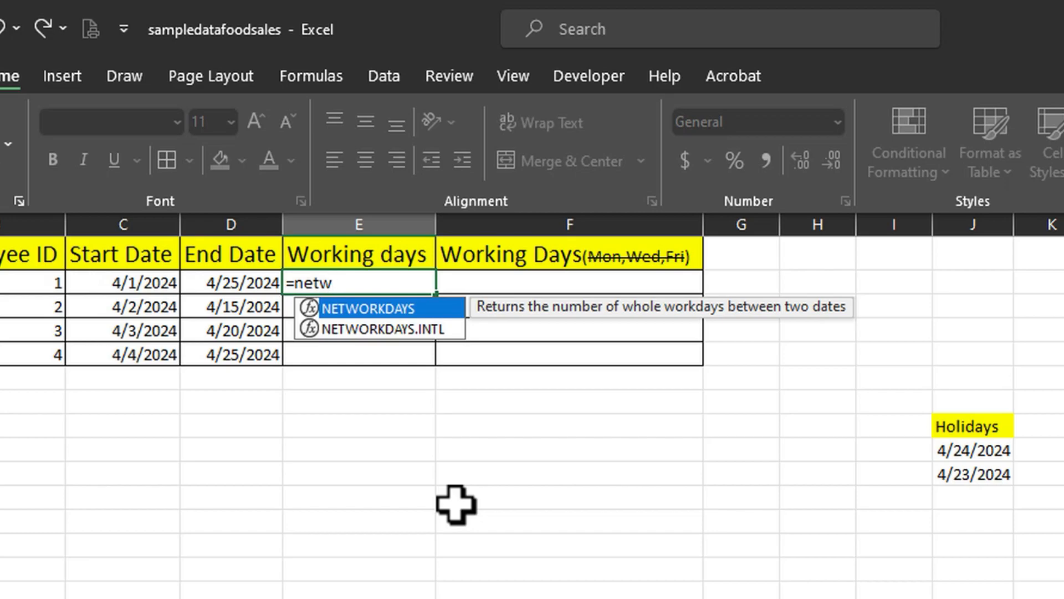
{"action": "key", "text": "Tab"}
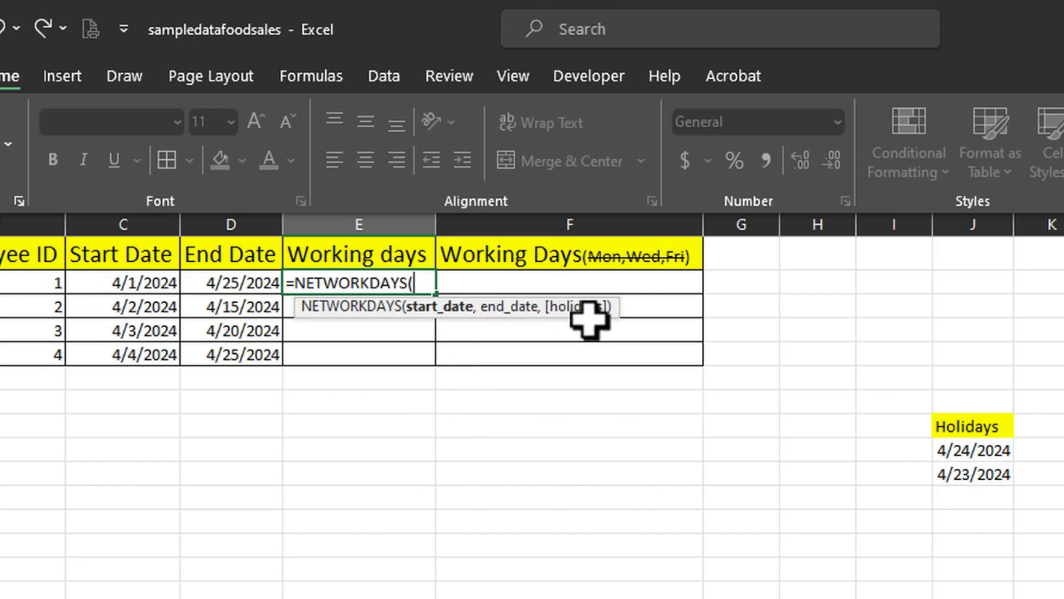
{"action": "left_click", "coordinate": [127, 283]}
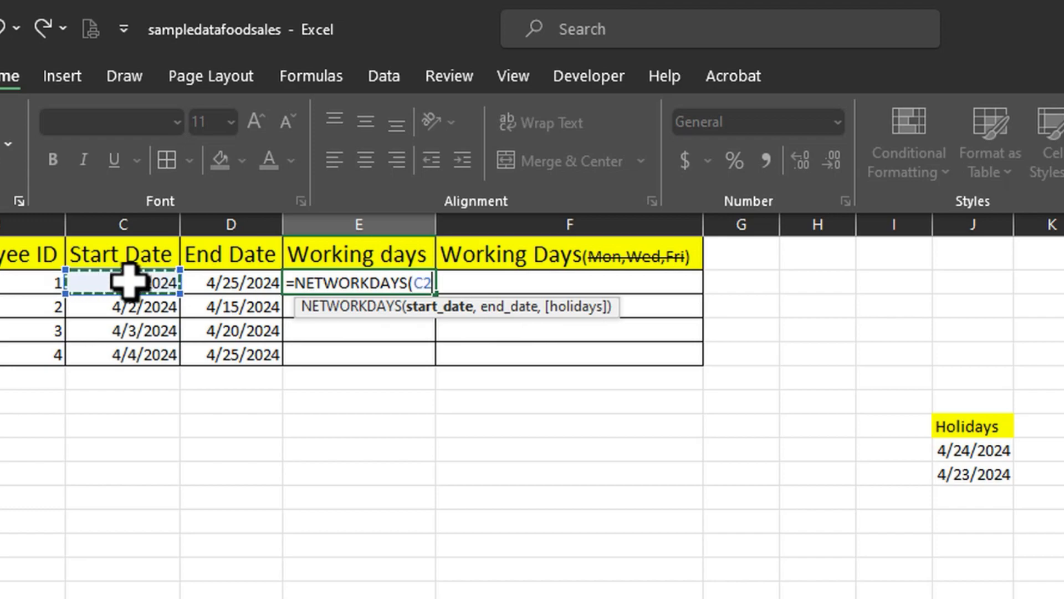
{"action": "type", "text": ","}
{"action": "left_click", "coordinate": [244, 284]}
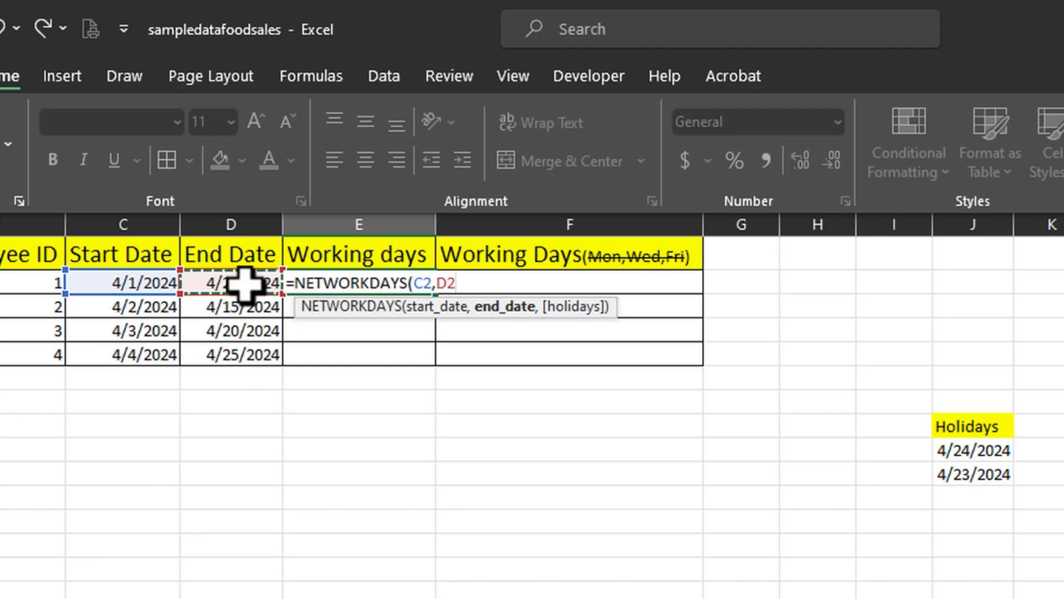
{"action": "type", "text": ","}
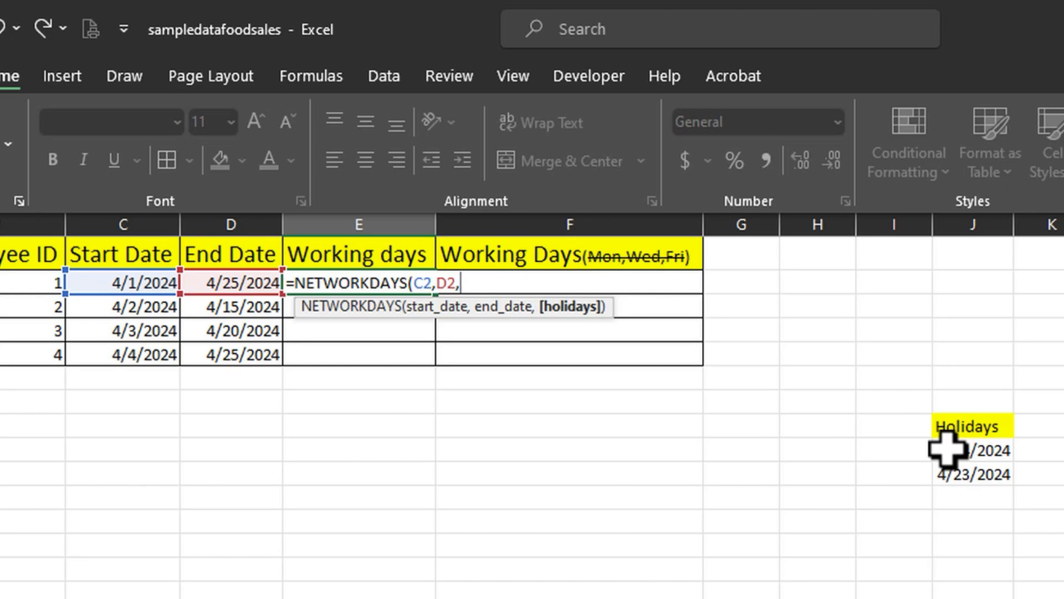
- Complete E2's NETWORKDAYS formula with the absolute holiday range $J$9:$J$10 and fill it down through E5
{"action": "left_click_drag", "start_coordinate": [947, 450], "coordinate": [980, 471]}
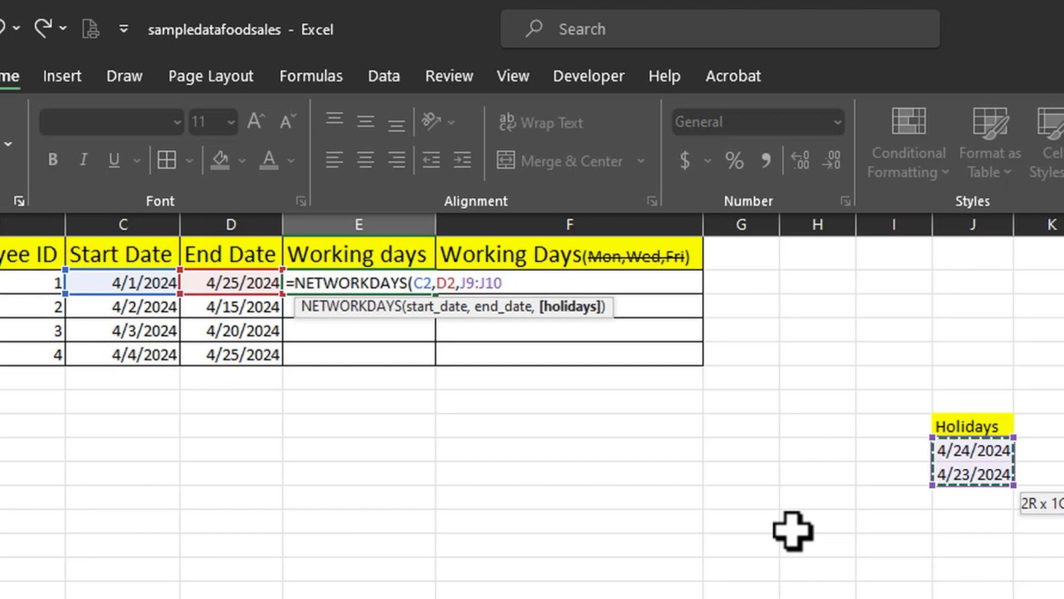
{"action": "key", "text": "F4"}
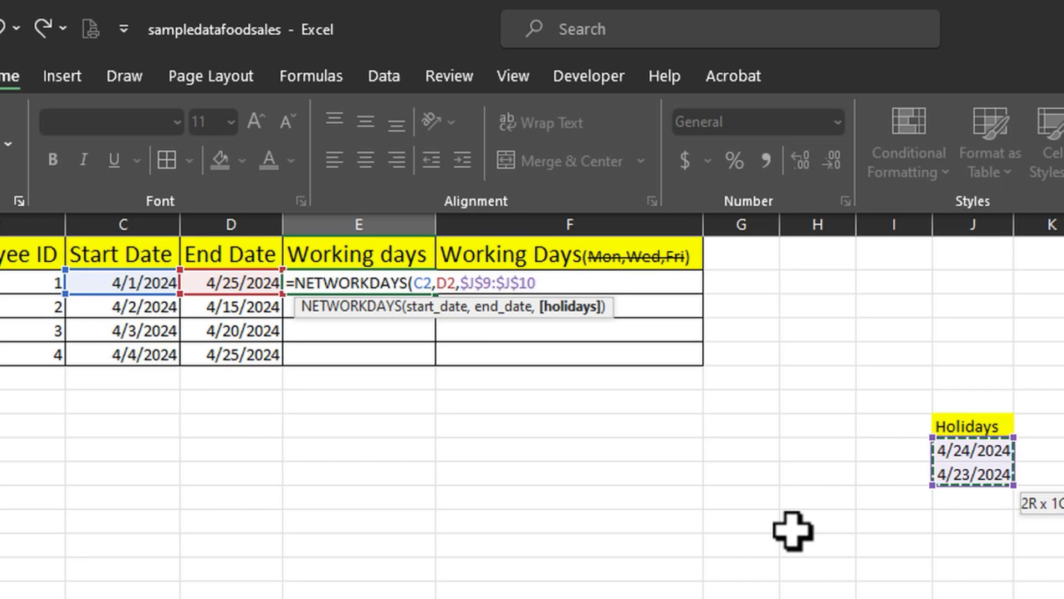
{"action": "type", "text": ")"}
{"action": "key", "text": "Return"}
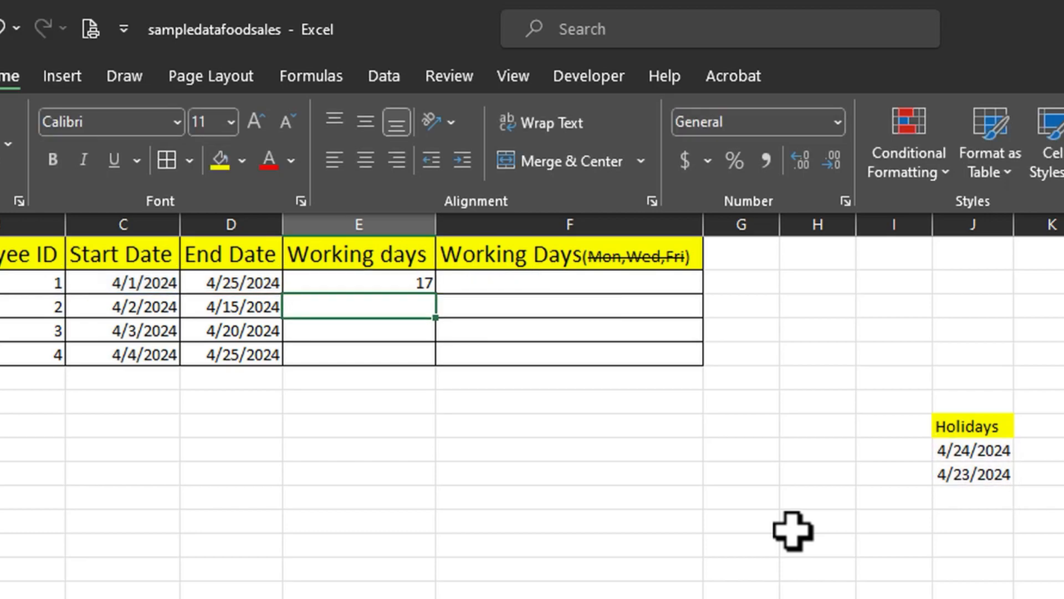
{"action": "left_click", "coordinate": [394, 284]}
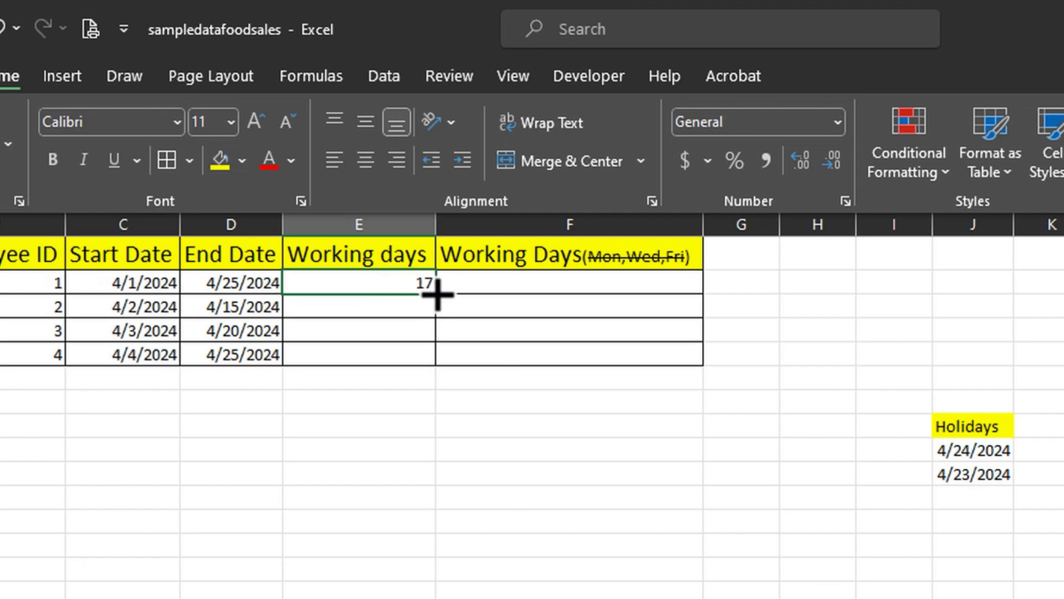
{"action": "left_click_drag", "start_coordinate": [437, 294], "coordinate": [445, 364]}
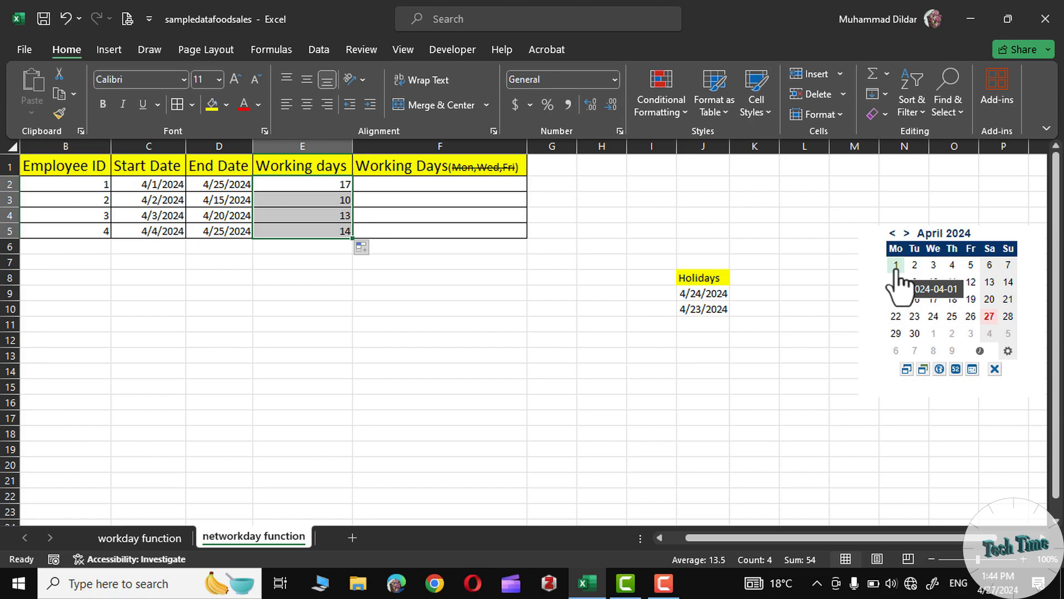
- Add +1 to the C2 start date in E2's NETWORKDAYS formula and refill it down through E5
{"action": "double_click", "coordinate": [339, 187]}
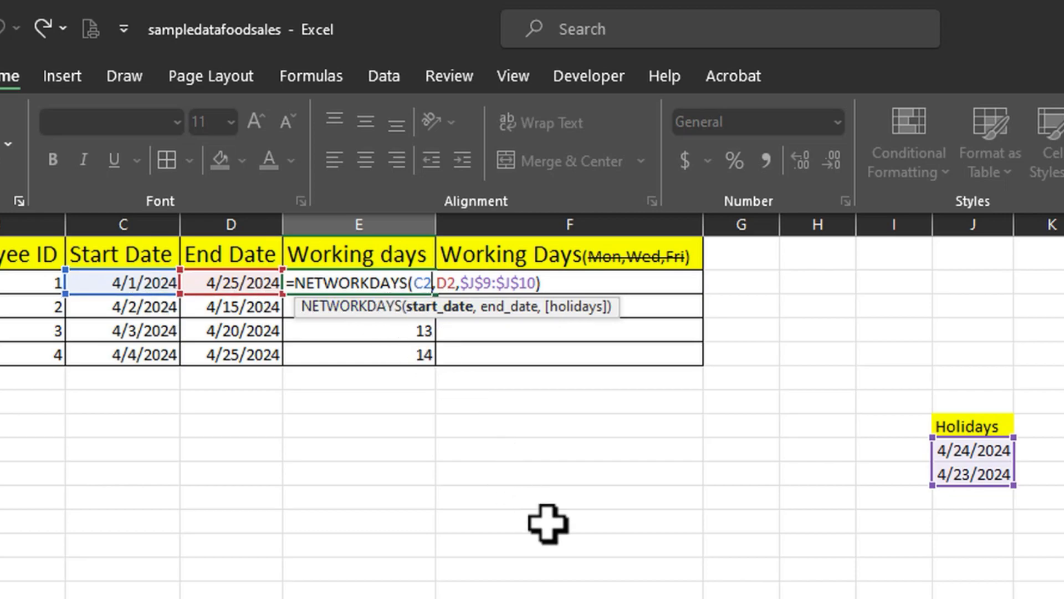
{"action": "type", "text": "+1"}
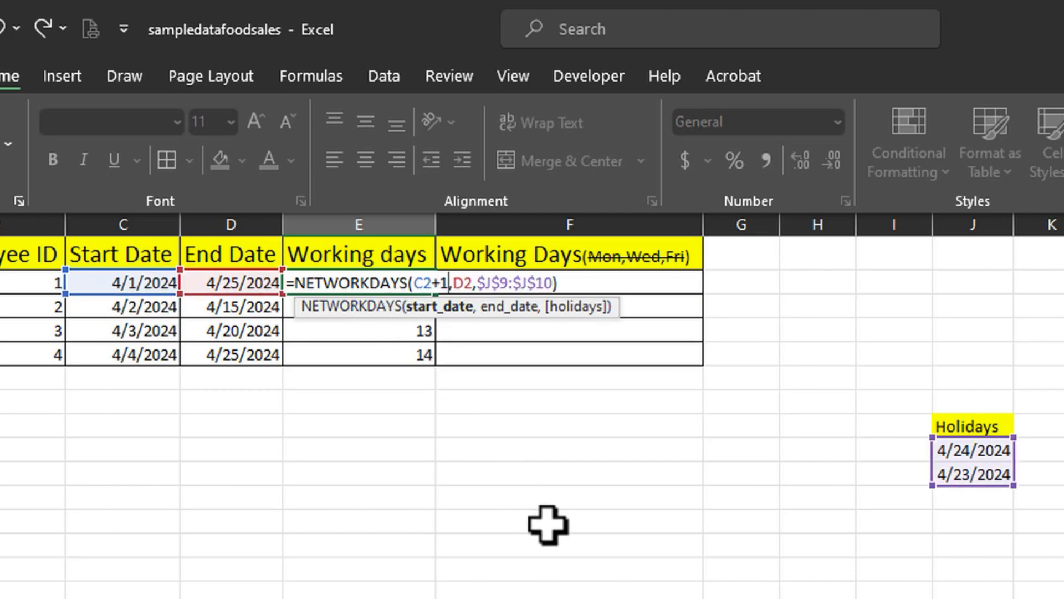
{"action": "key", "text": "Return"}
{"action": "left_click", "coordinate": [416, 287]}
{"action": "left_click_drag", "start_coordinate": [436, 297], "coordinate": [439, 361]}
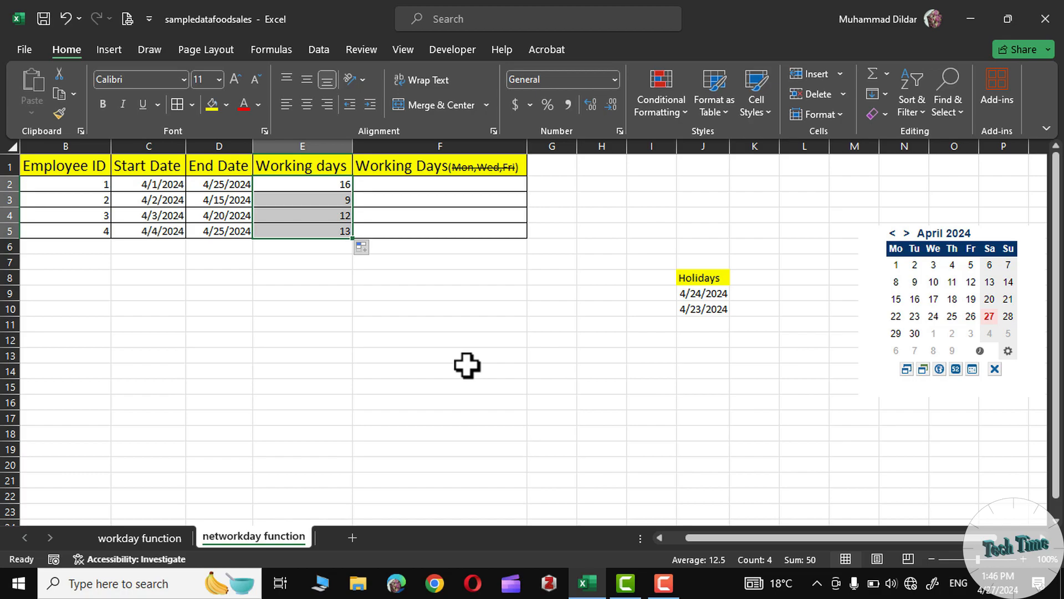
- Undo the NETWORKDAYS entries in E2:E5 so the column is empty
{"action": "key", "text": "ctrl+z"}
{"action": "key", "text": "ctrl+z"}
- Begin a NETWORKDAYS.INTL formula in E2 with C2 as the start date and D2 as the end date
{"action": "type", "text": "=net"}
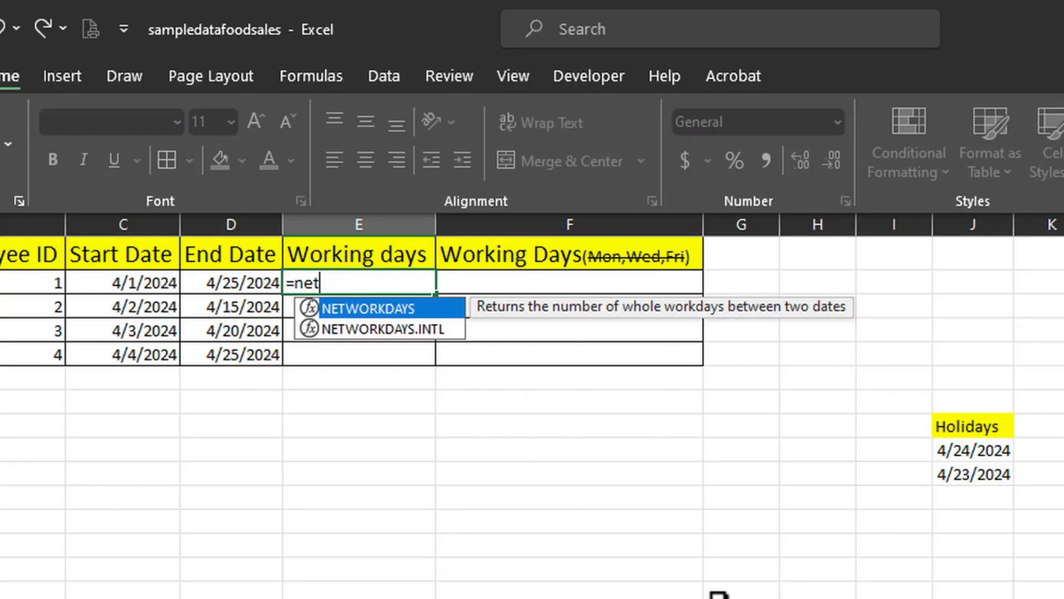
{"action": "left_click", "coordinate": [388, 329]}
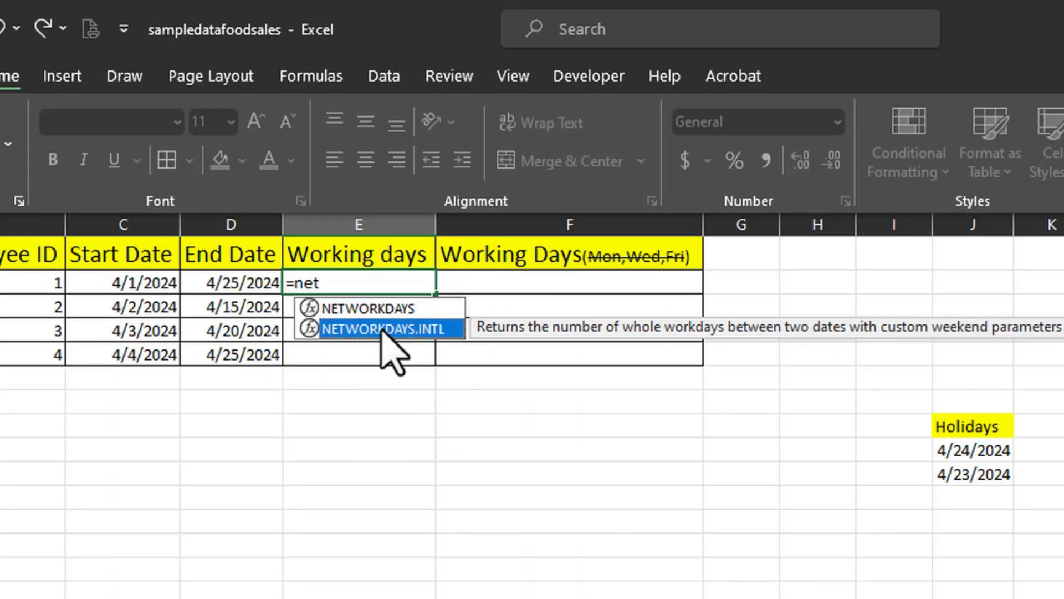
{"action": "double_click", "coordinate": [382, 330]}
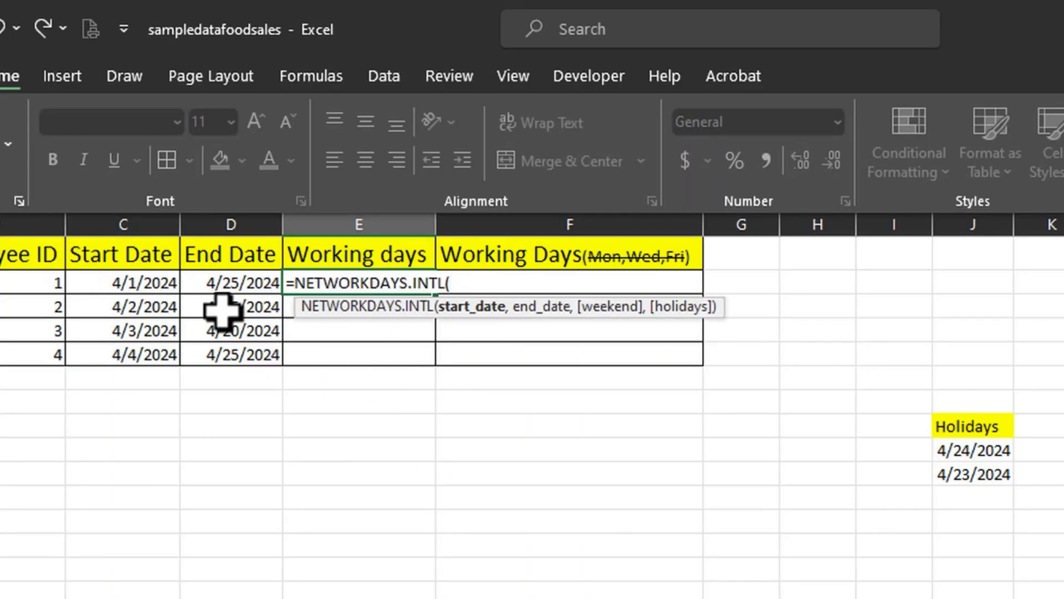
{"action": "left_click", "coordinate": [153, 285]}
{"action": "type", "text": ","}
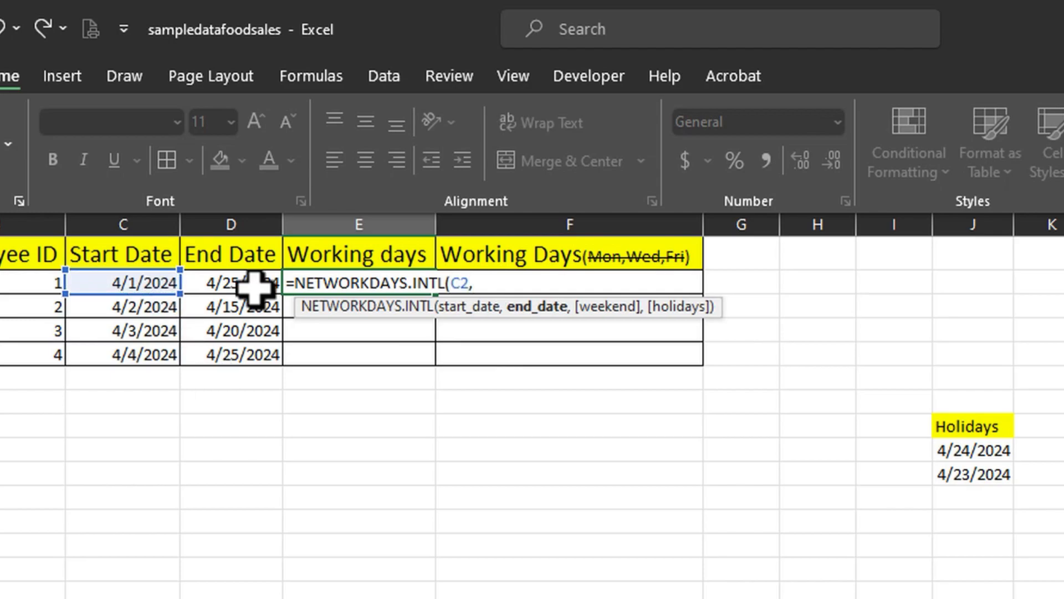
{"action": "left_click", "coordinate": [255, 285]}
{"action": "type", "text": ","}
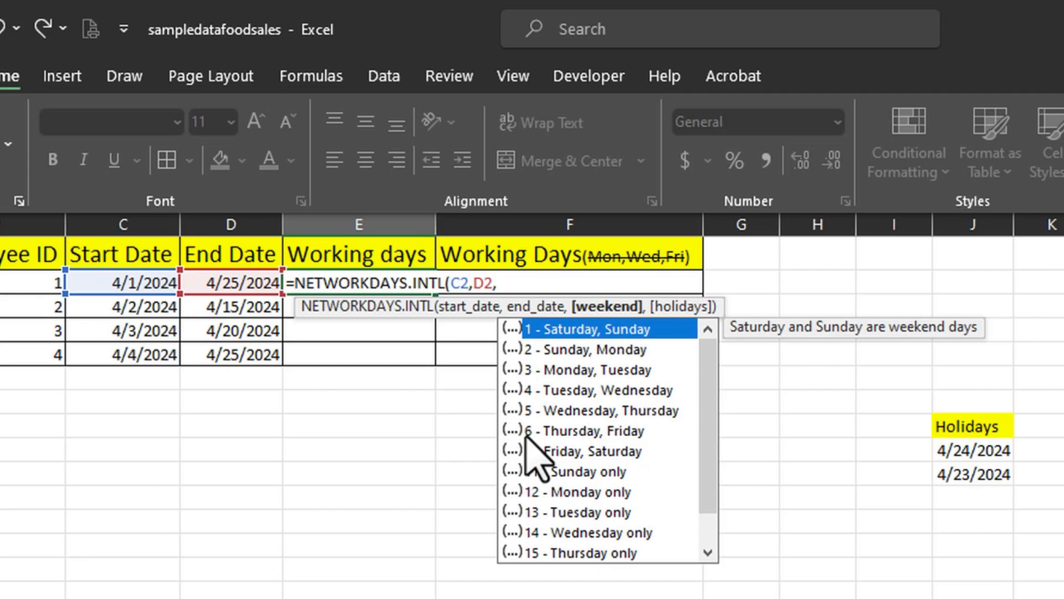
- Complete E2's formula with weekend code 1 and the absolute holiday range $J$9:$J$10, and fill it down through E5
{"action": "type", "text": "1"}
{"action": "type", "text": ","}
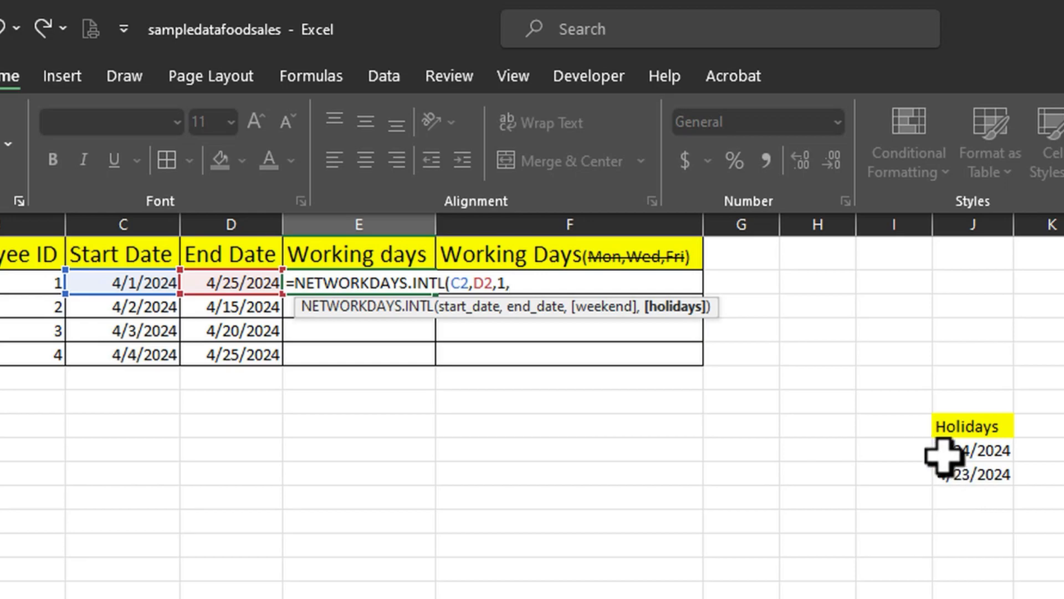
{"action": "left_click_drag", "start_coordinate": [944, 452], "coordinate": [974, 468]}
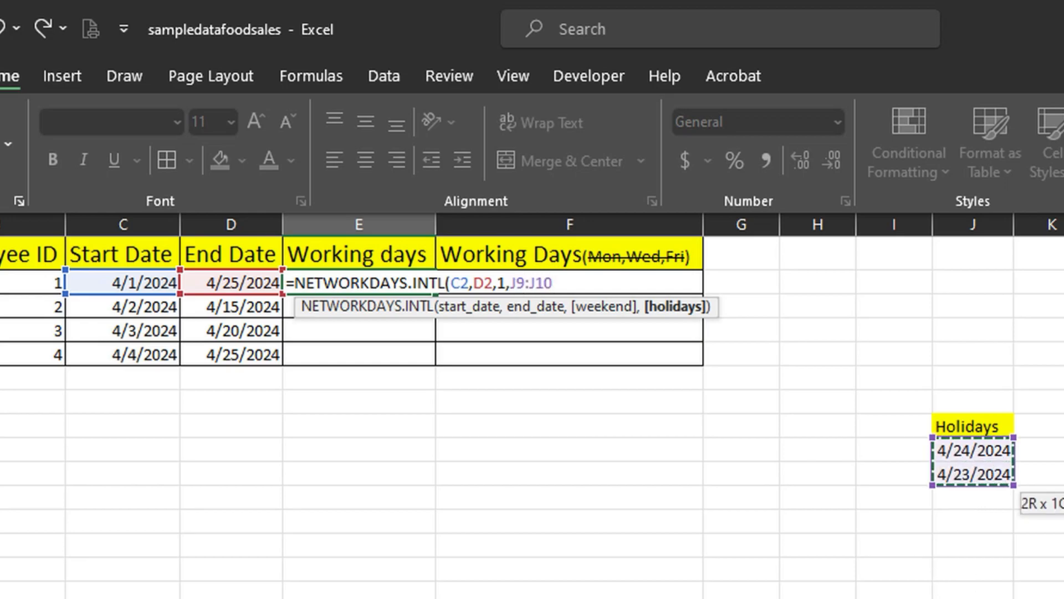
{"action": "key", "text": "F4"}
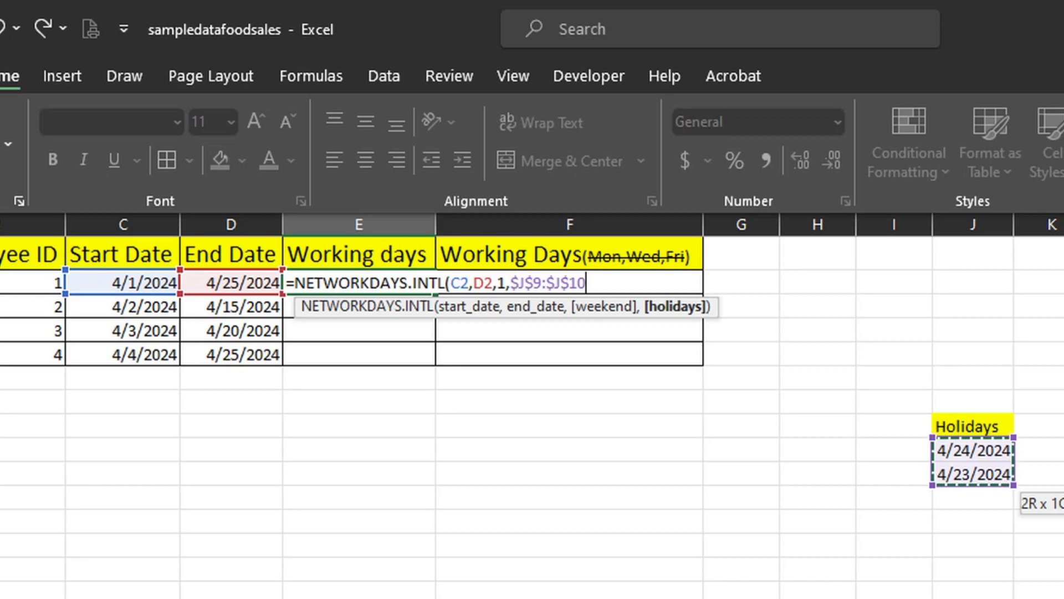
{"action": "type", "text": ")"}
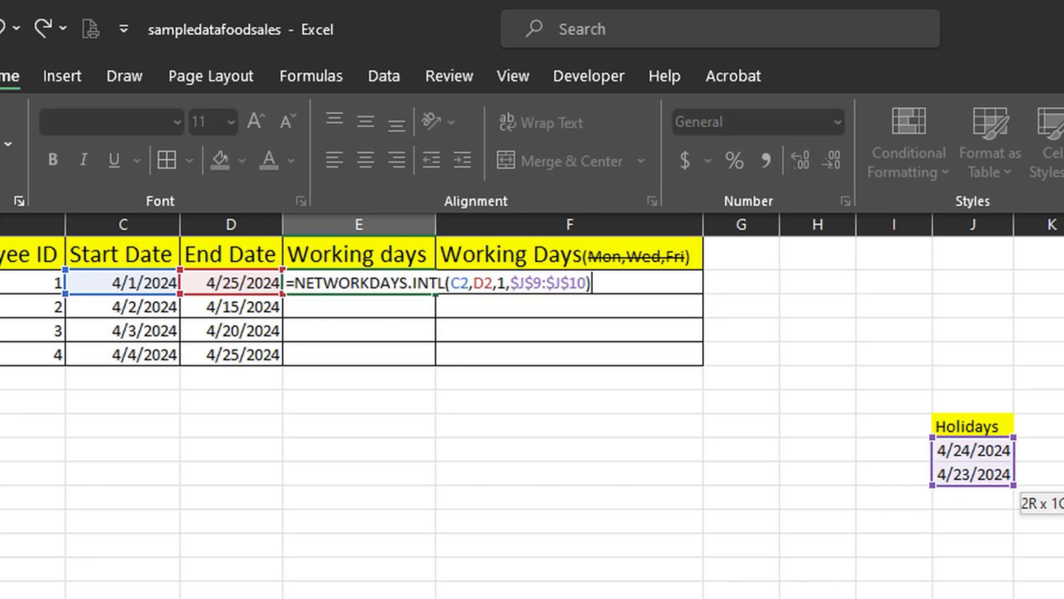
{"action": "key", "text": "Return"}
{"action": "left_click", "coordinate": [413, 286]}
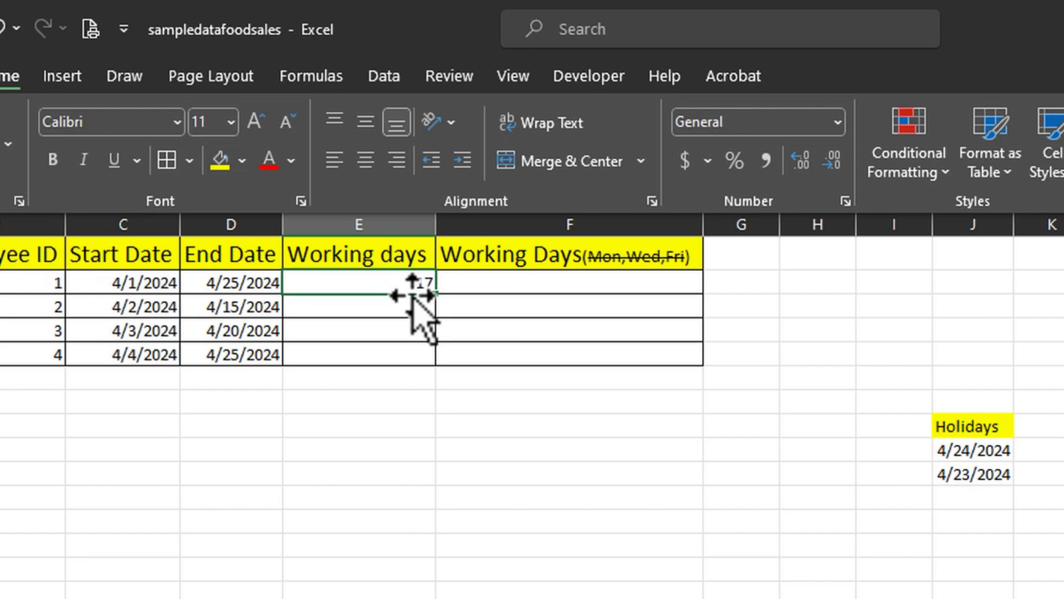
{"action": "left_click_drag", "start_coordinate": [437, 294], "coordinate": [435, 364]}
- Begin a NETWORKDAYS.INTL formula in F2 using C2 as the start date and D2 as the end date
{"action": "left_click", "coordinate": [519, 287]}
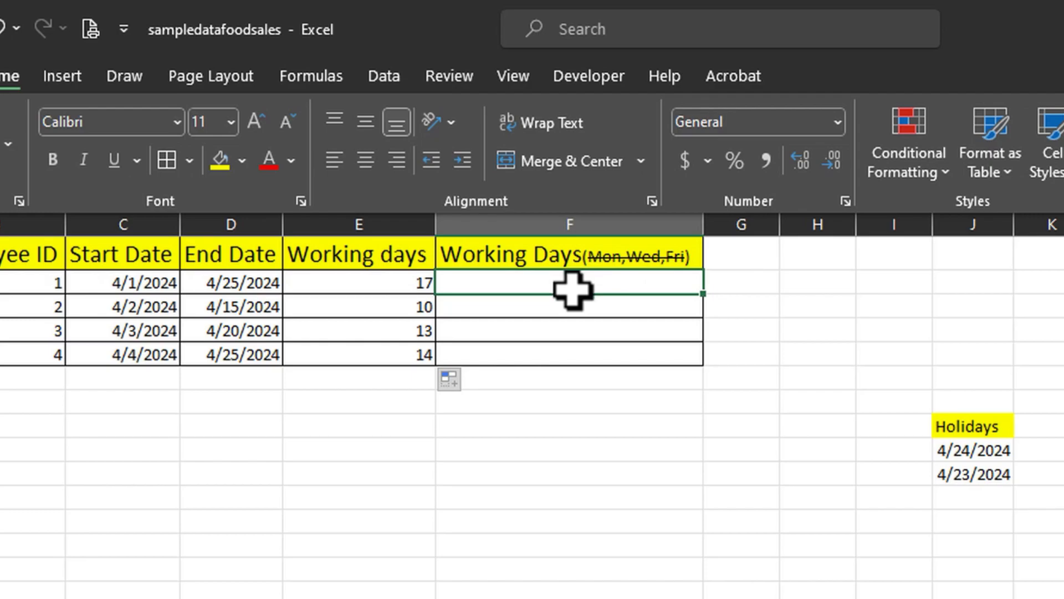
{"action": "type", "text": "=netw"}
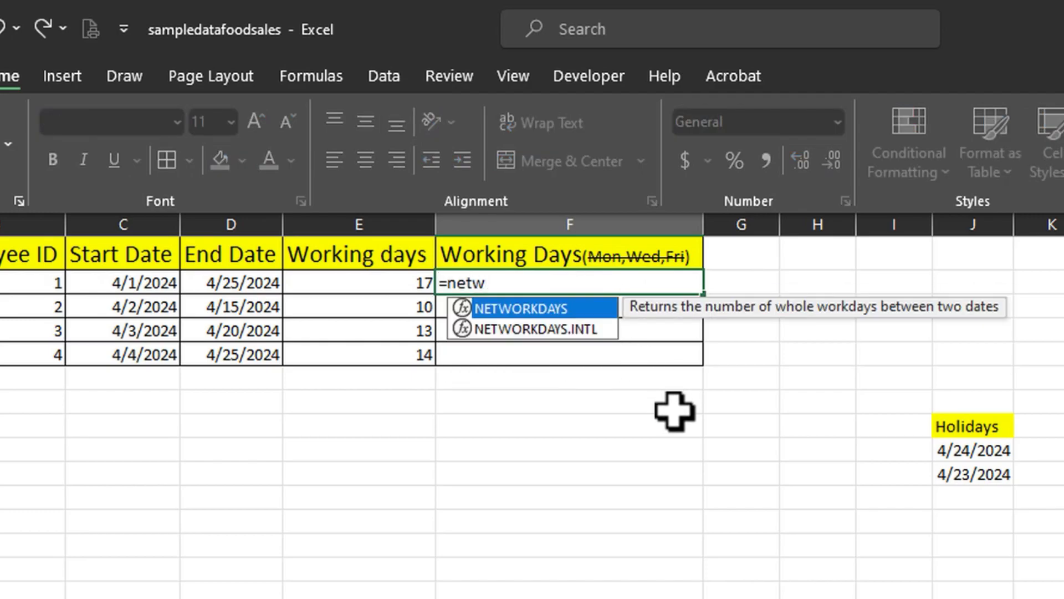
{"action": "key", "text": "Down"}
{"action": "key", "text": "Tab"}
{"action": "left_click", "coordinate": [155, 287]}
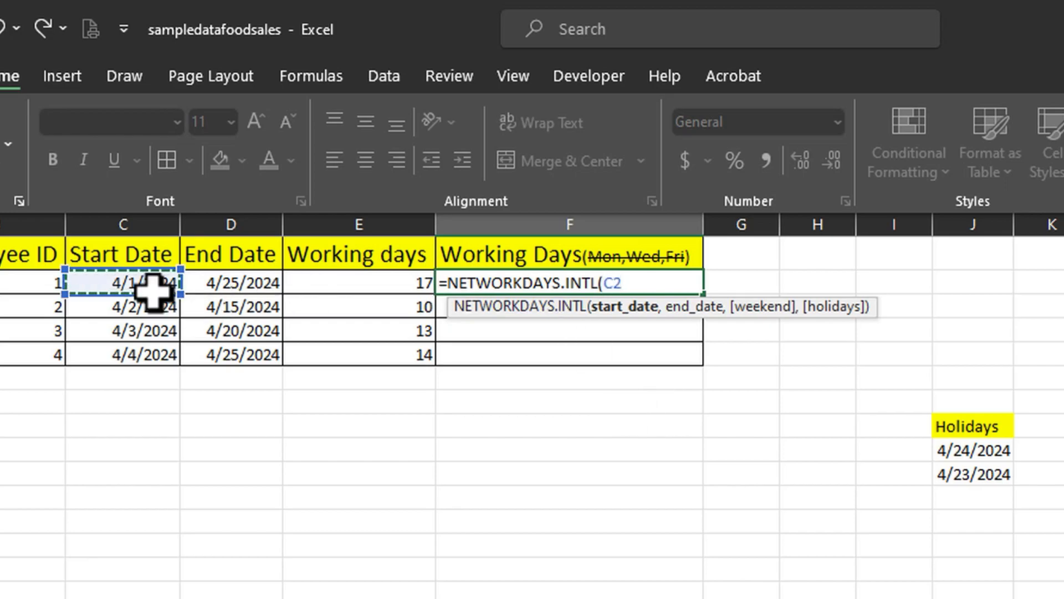
{"action": "type", "text": ","}
{"action": "left_click", "coordinate": [214, 282]}
{"action": "type", "text": ","}
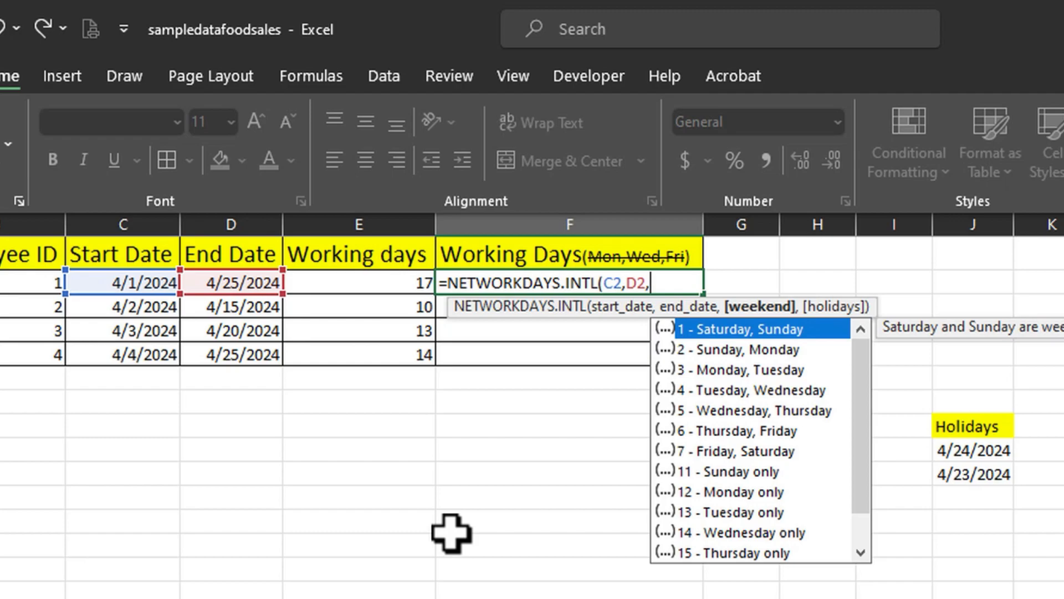
- Complete F2's formula with the custom weekend string "1010111", omitting the holidays argument
{"action": "type", "text": "\"\""}
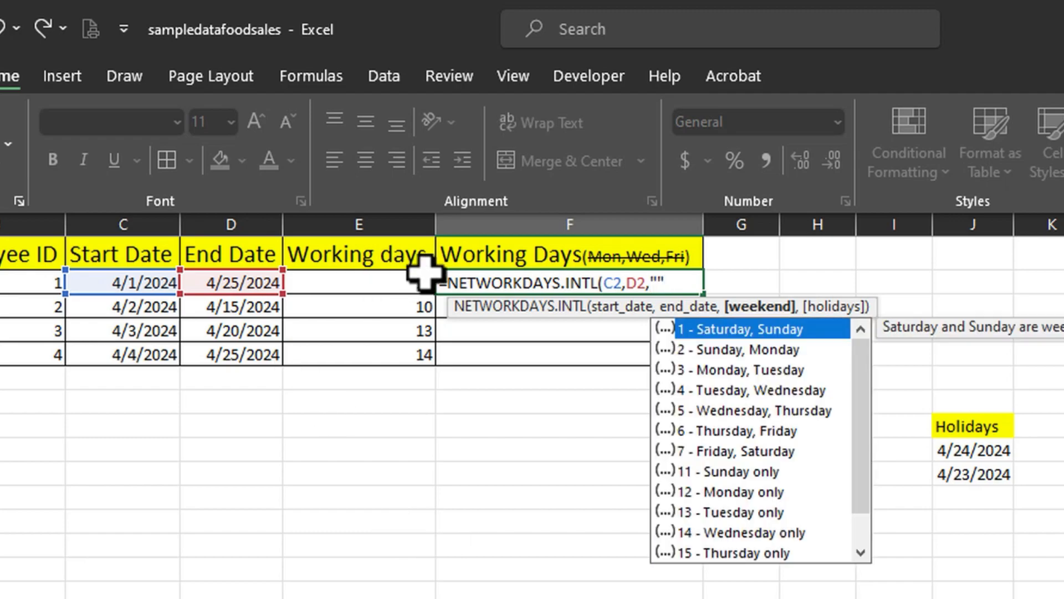
{"action": "left_click", "coordinate": [658, 283]}
{"action": "type", "text": "1"}
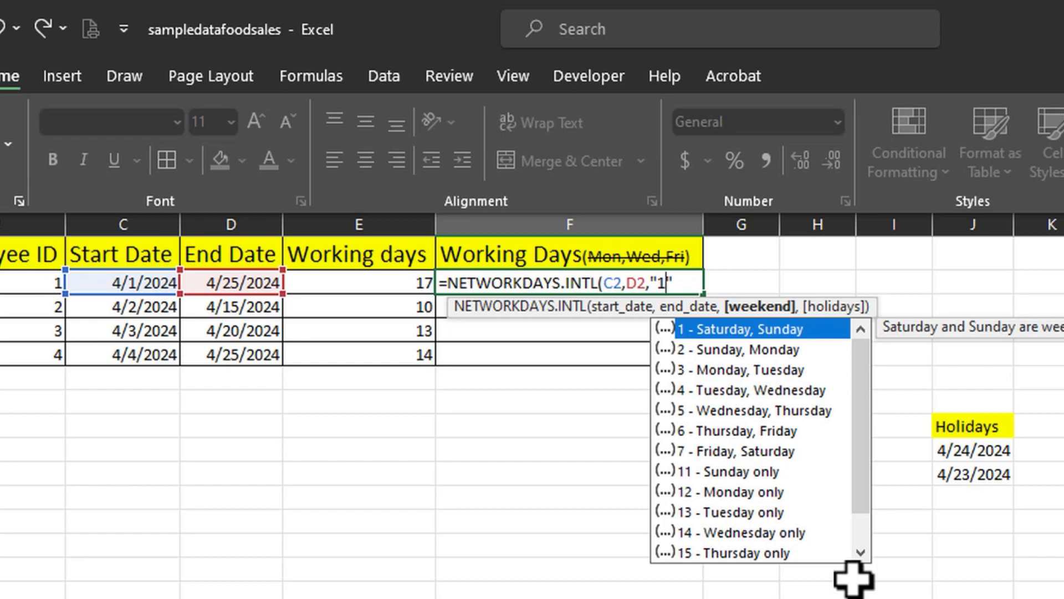
{"action": "type", "text": "0"}
{"action": "type", "text": "1"}
{"action": "type", "text": "0"}
{"action": "type", "text": "1"}
{"action": "type", "text": "11"}
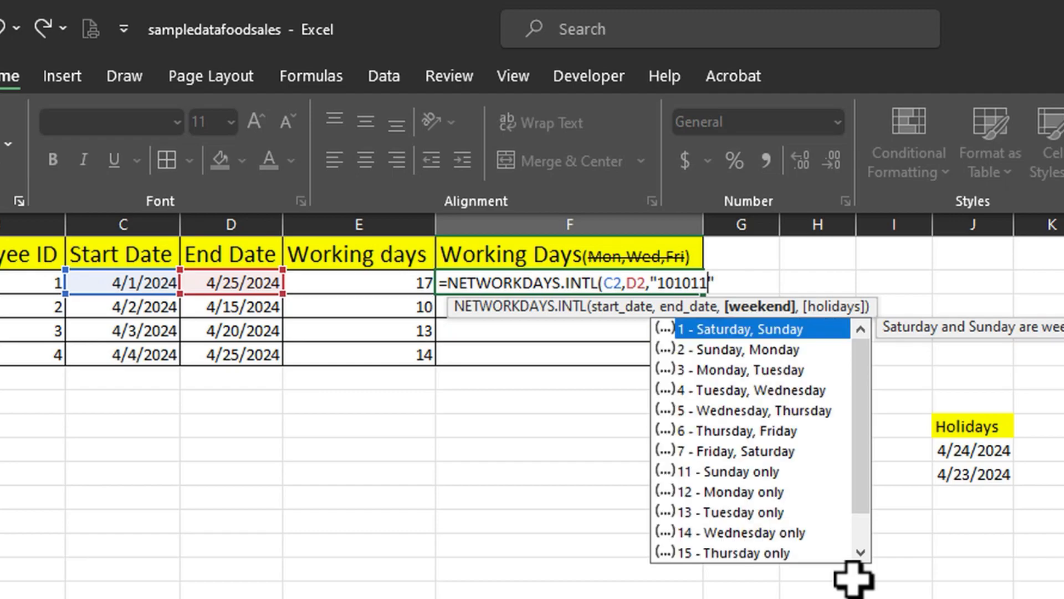
{"action": "type", "text": "\")"}
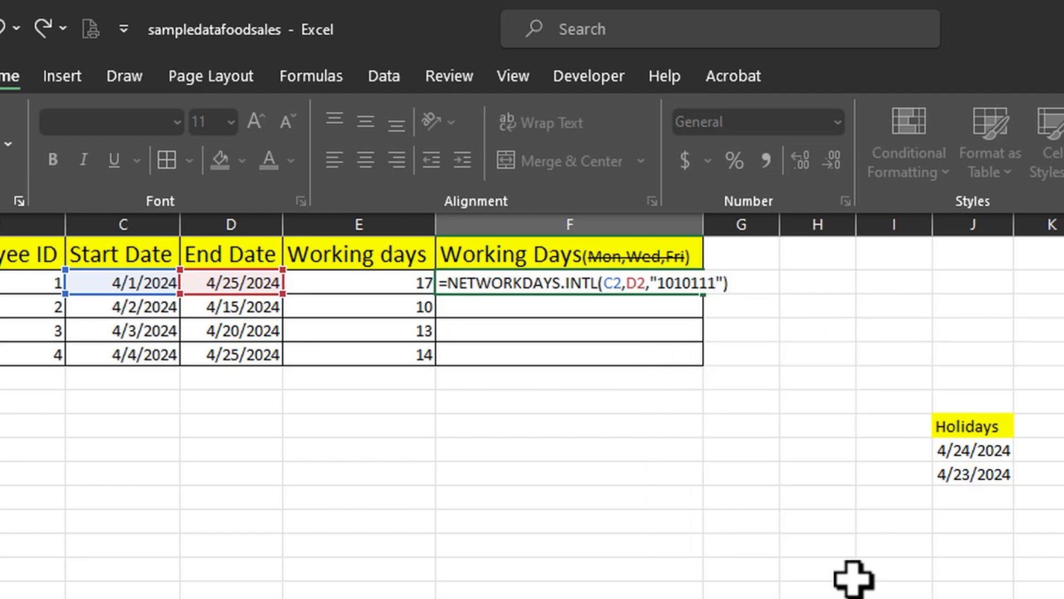
{"action": "key", "text": "Return"}
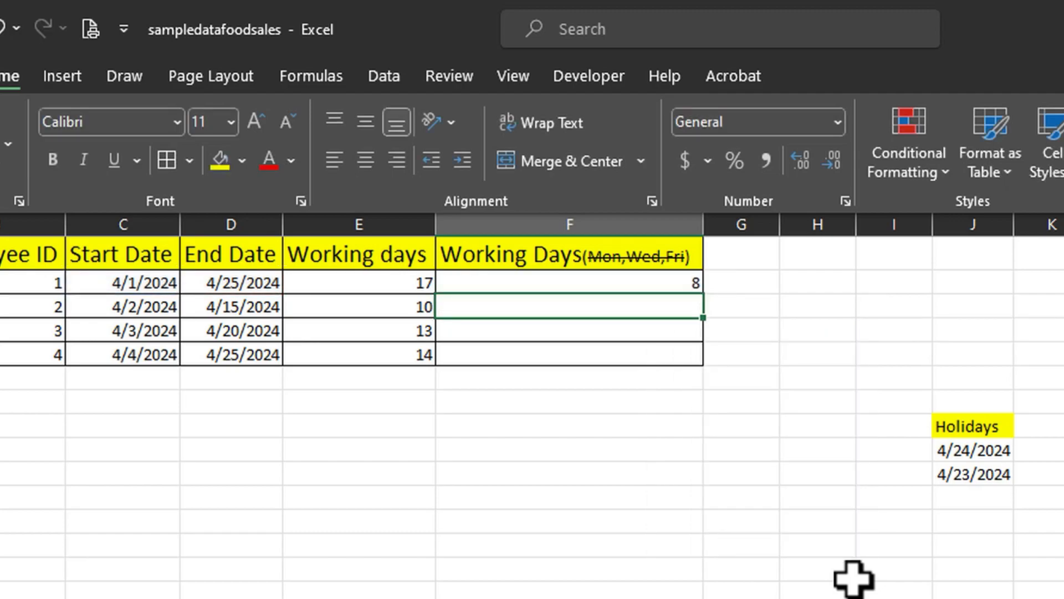
- Fill F2's custom-weekend formula down through F5 and deselect the range
{"action": "left_click", "coordinate": [696, 284]}
{"action": "left_click_drag", "start_coordinate": [703, 295], "coordinate": [704, 366]}
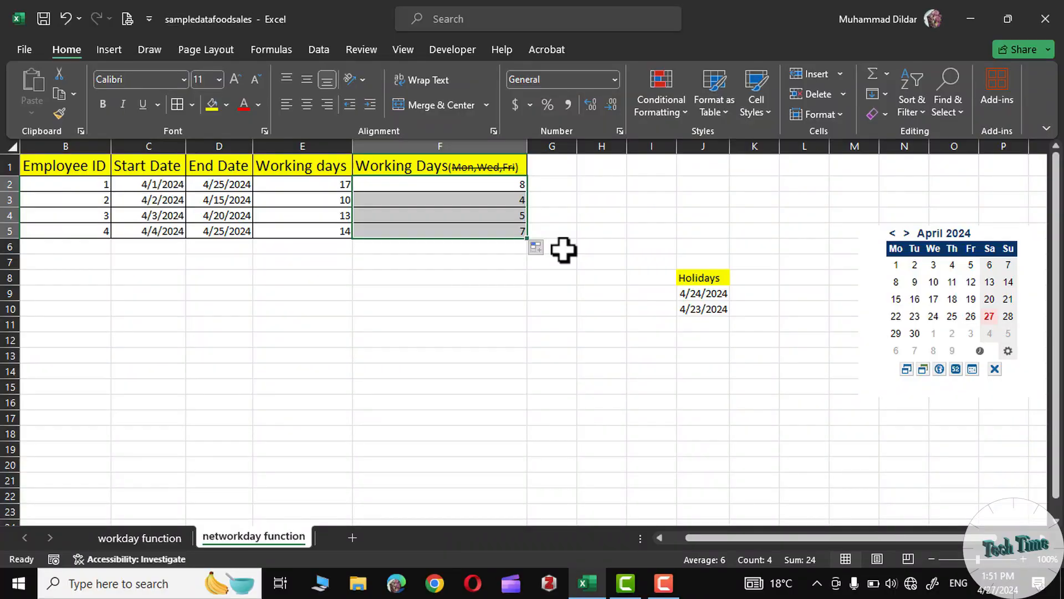
{"action": "left_click", "coordinate": [532, 305]}
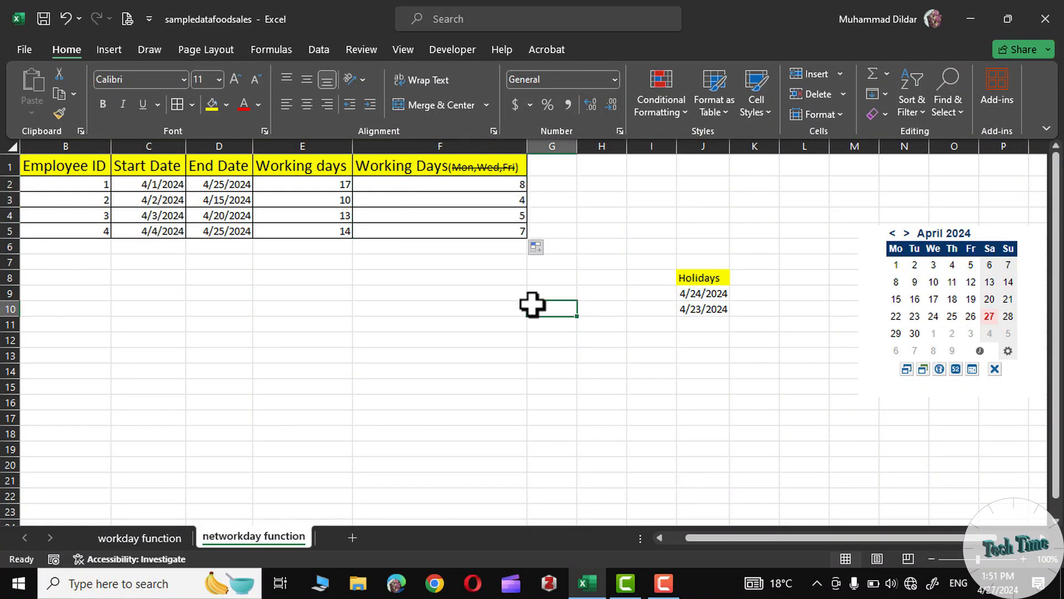